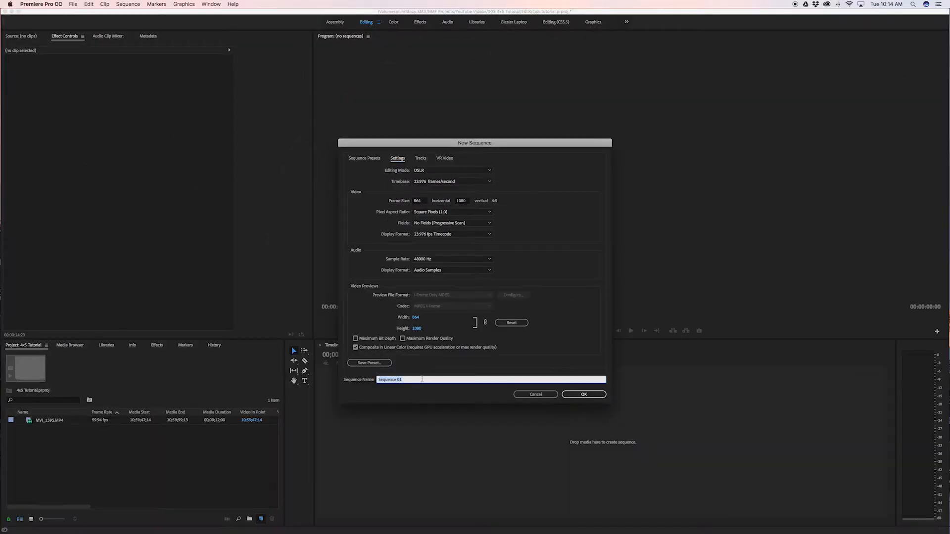
Create the 864 × 1080 sequence named Test and place MVI_1595.MP4 at its start, keeping the existing sequence settings
key(Return)
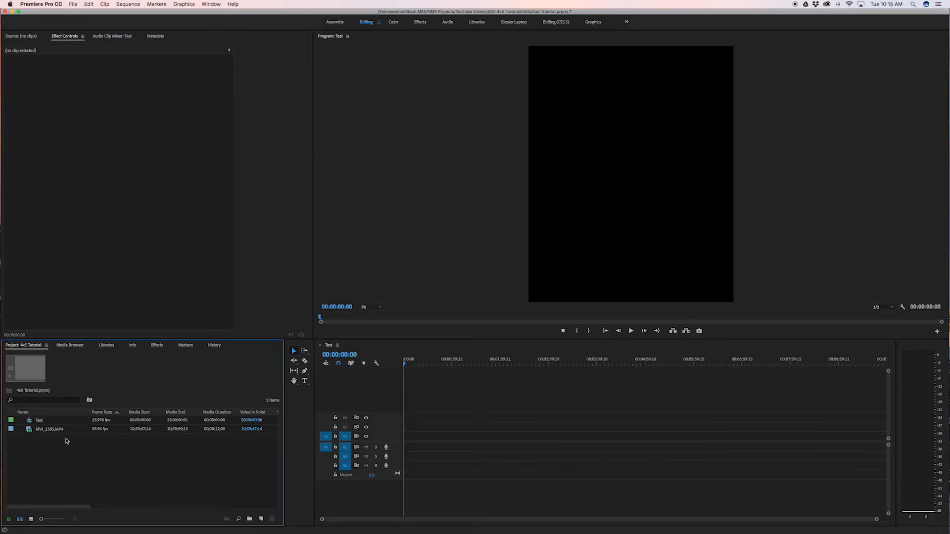
drag(31, 431, 400, 436)
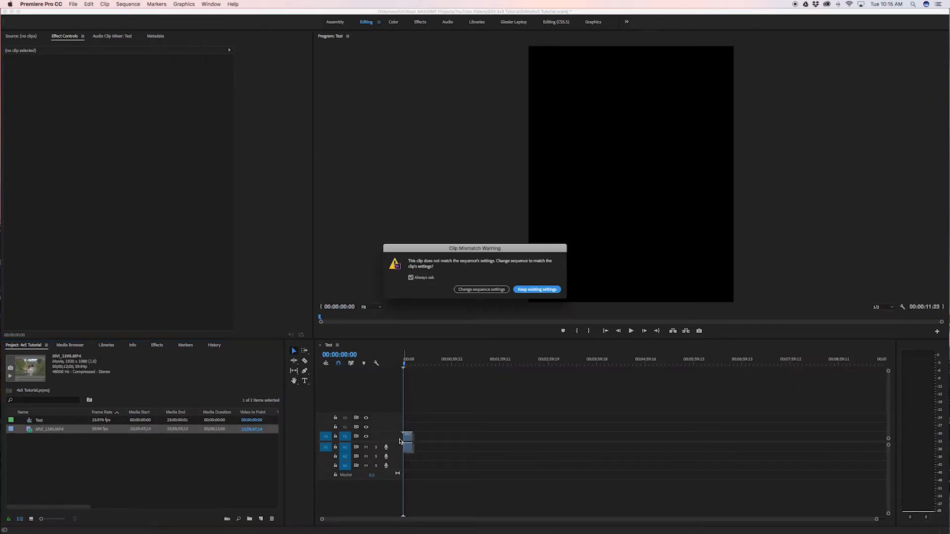
click(538, 290)
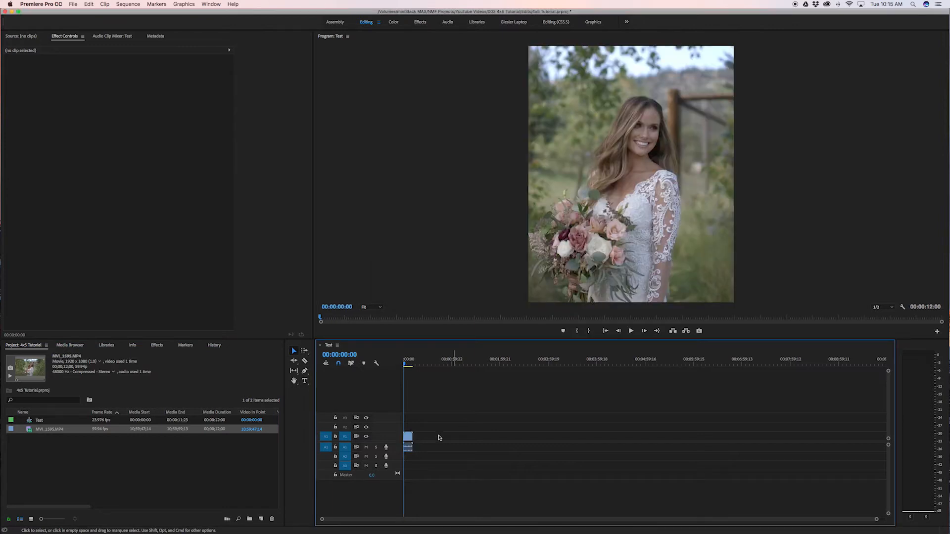
Delete the clip's audio from the sequence and play the remaining video through
click(408, 448)
key(Delete)
key(space)
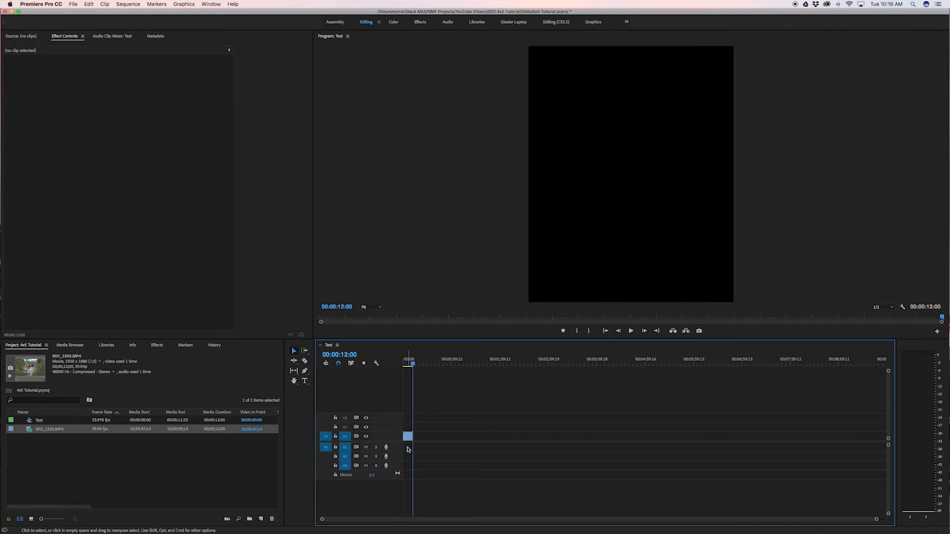
key(Home)
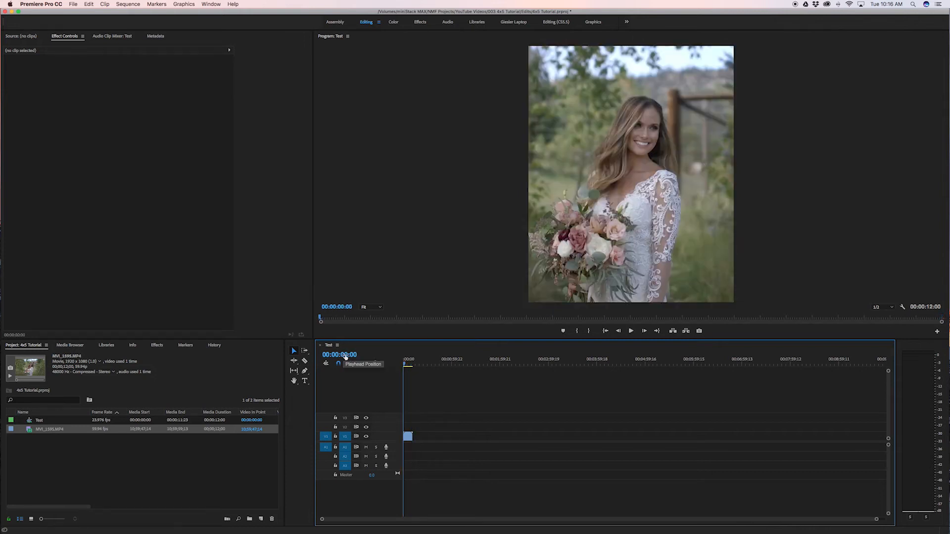
Ripple-trim the beginning of the clip up to 00:00:04:03
click(341, 355)
key(BackSpace)
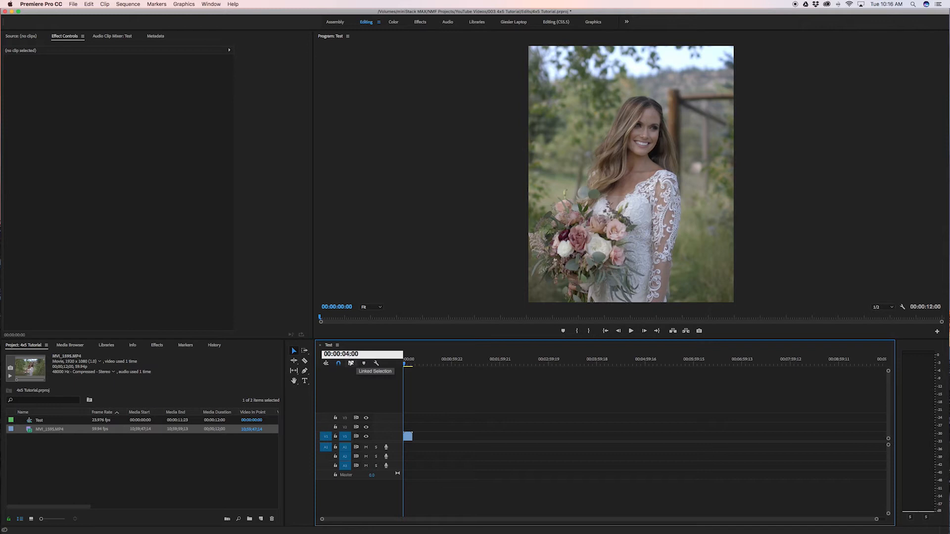
key(Return)
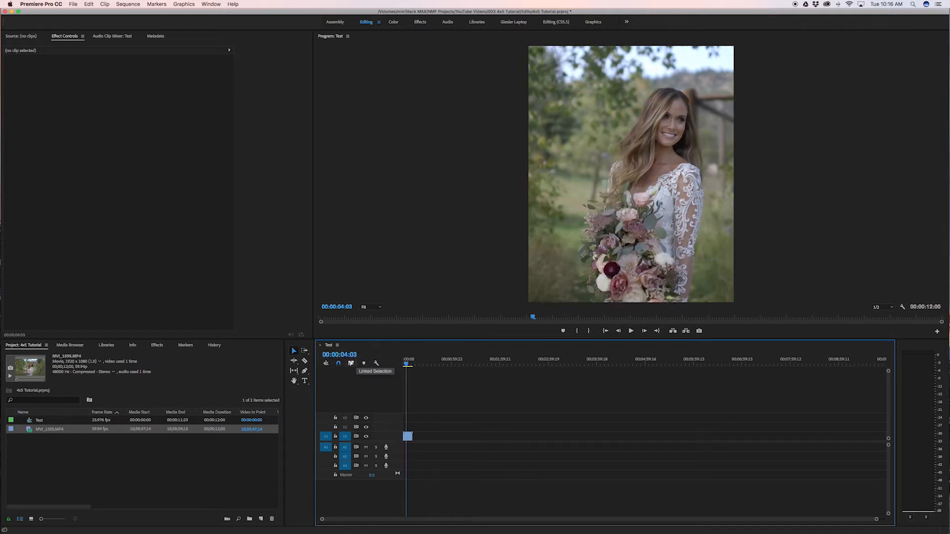
key(q)
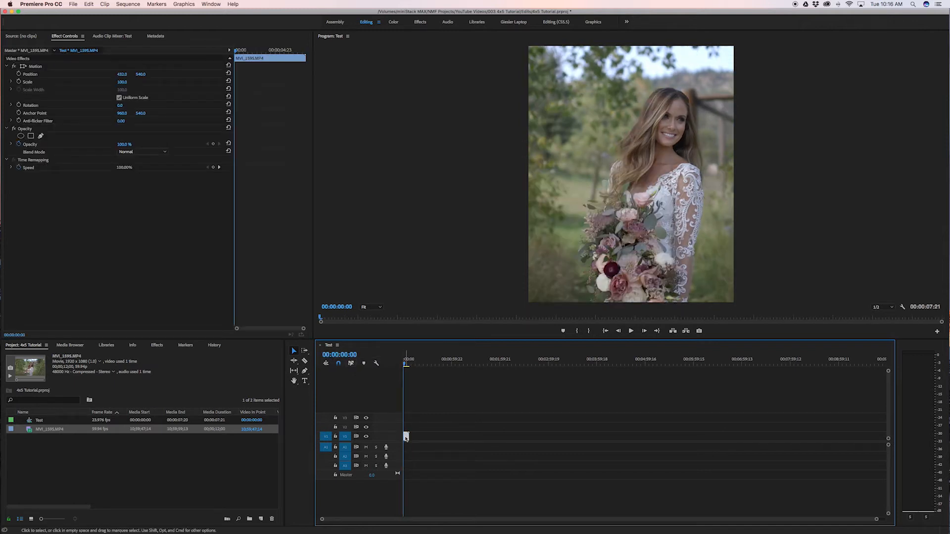
Change the clip's playback speed with Speed/Duration, producing a 00:00:05:13 sequence, and play it back
right_click(405, 437)
click(439, 404)
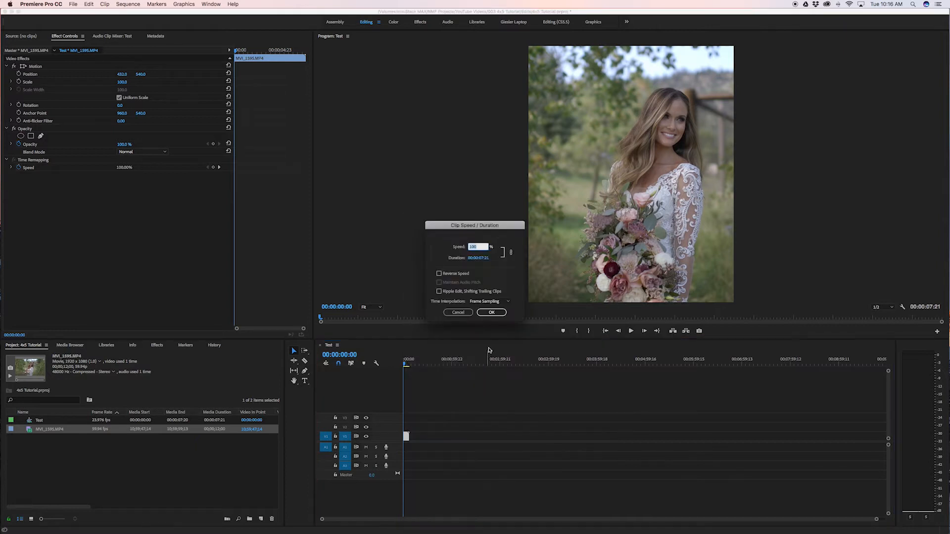
text(39.9)
key(Return)
key(space)
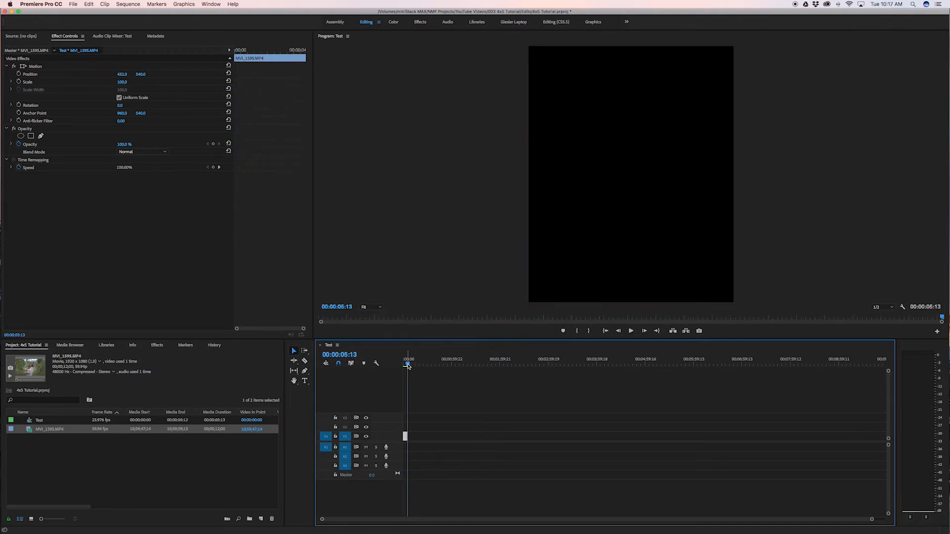
Shift the clip horizontally to Position X 517, checking the subject's framing near the end and at the start
click(406, 366)
drag(406, 367, 407, 369)
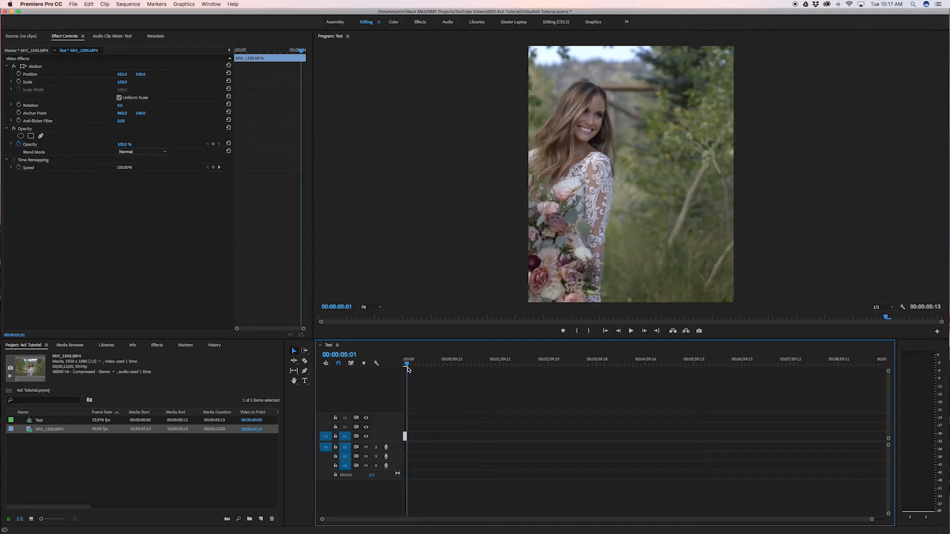
click(121, 75)
drag(122, 74, 217, 75)
click(403, 365)
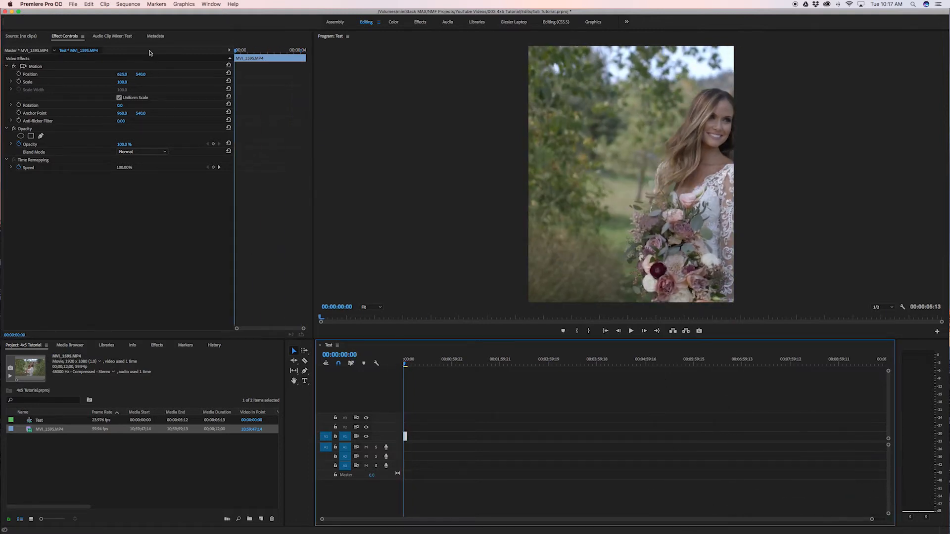
click(123, 75)
drag(123, 75, 70, 74)
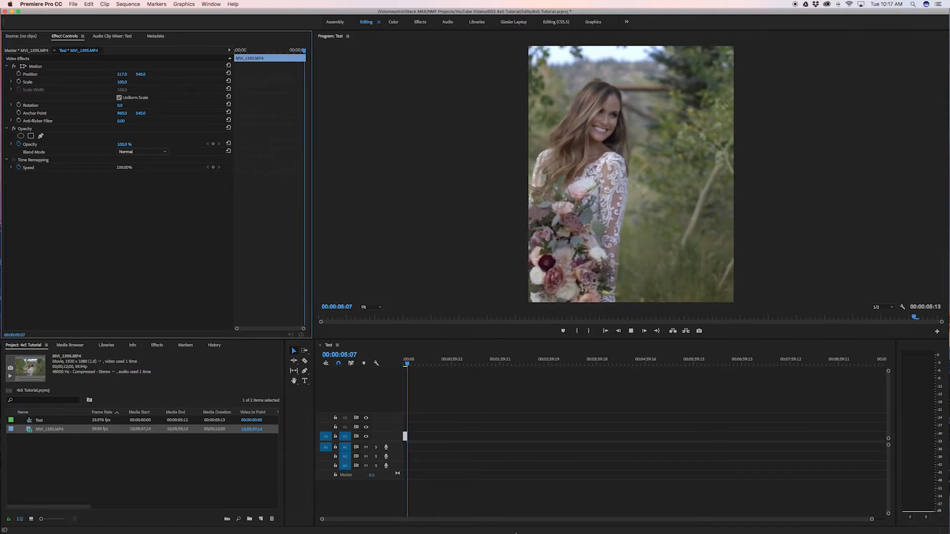
Try to apply Warp Stabilizer VFX directly to the unnested clip, and remove the effect again
click(405, 438)
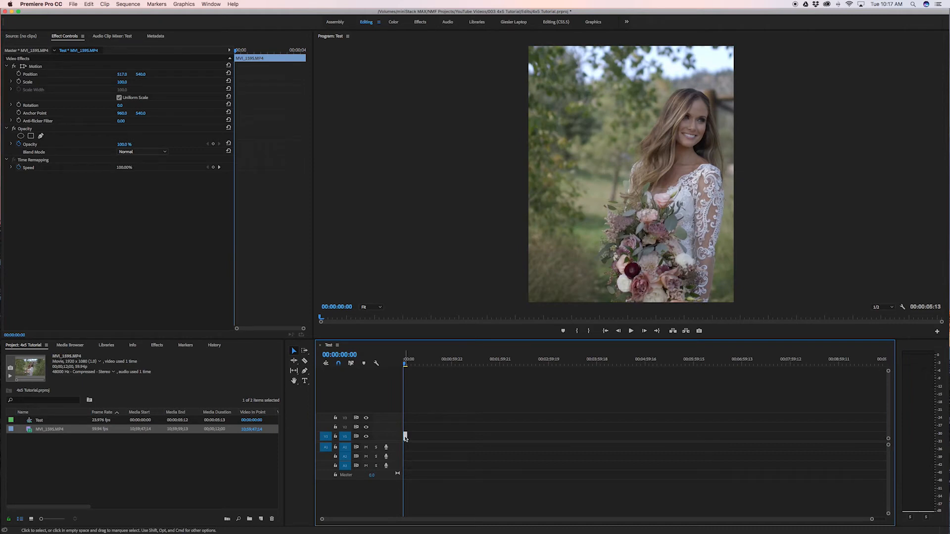
right_click(405, 438)
click(552, 414)
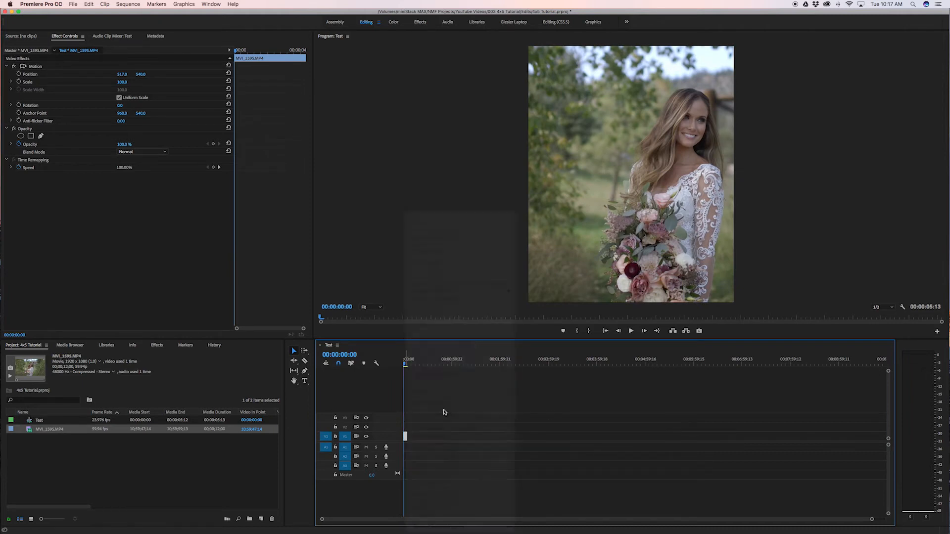
click(157, 345)
drag(44, 413, 404, 435)
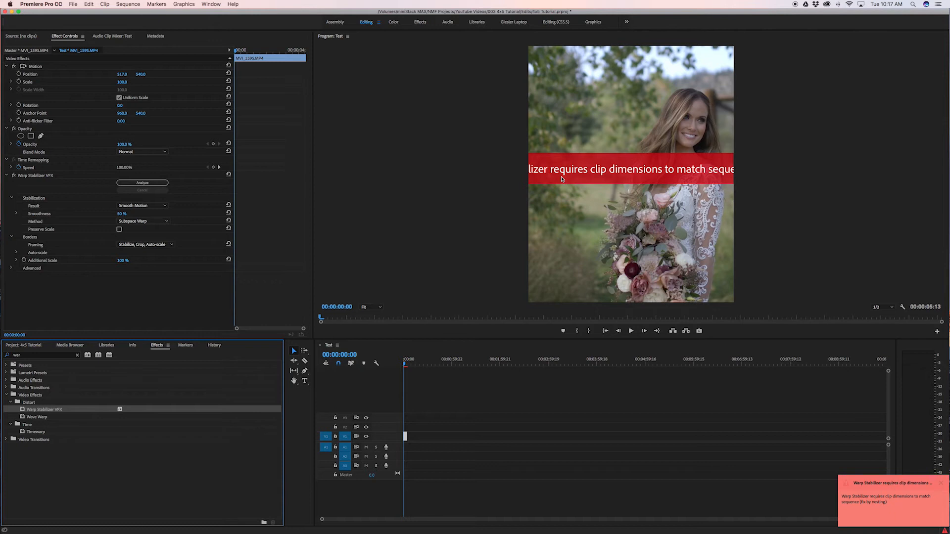
click(93, 177)
key(Delete)
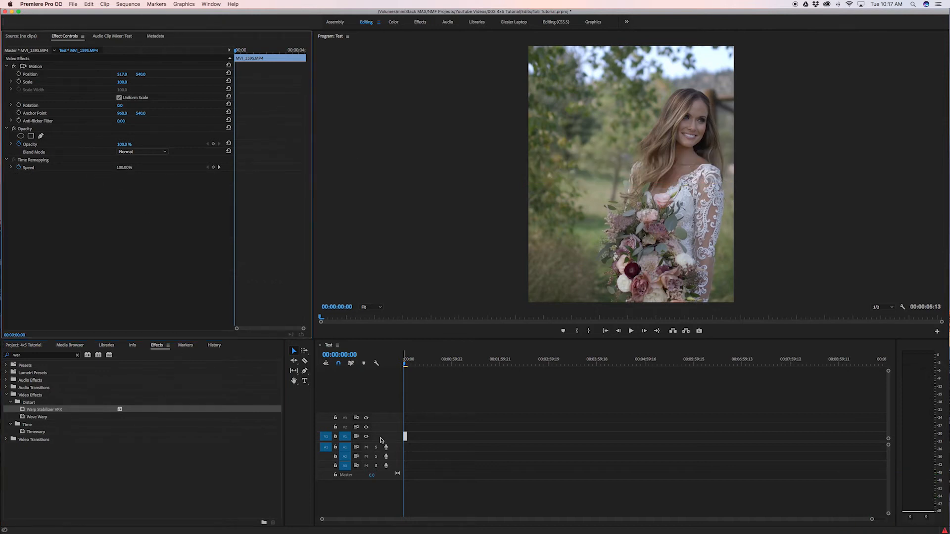
Nest the clip under the default name, apply Warp Stabilizer VFX to the nested sequence and play it
right_click(405, 436)
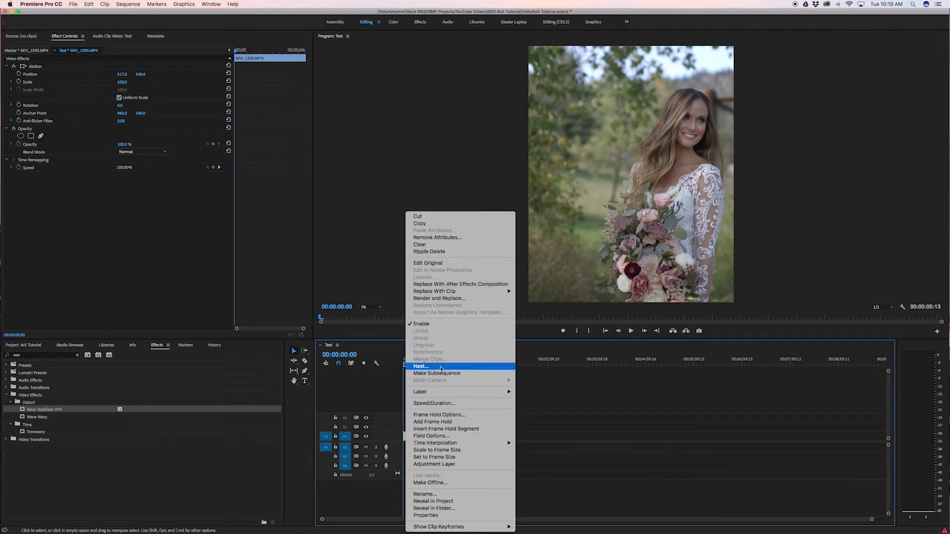
click(443, 369)
click(496, 283)
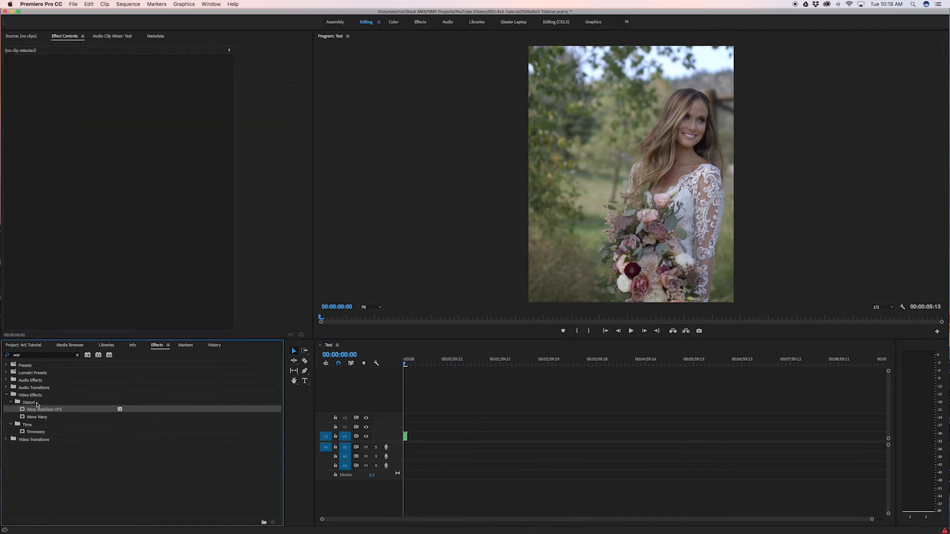
drag(50, 409, 407, 438)
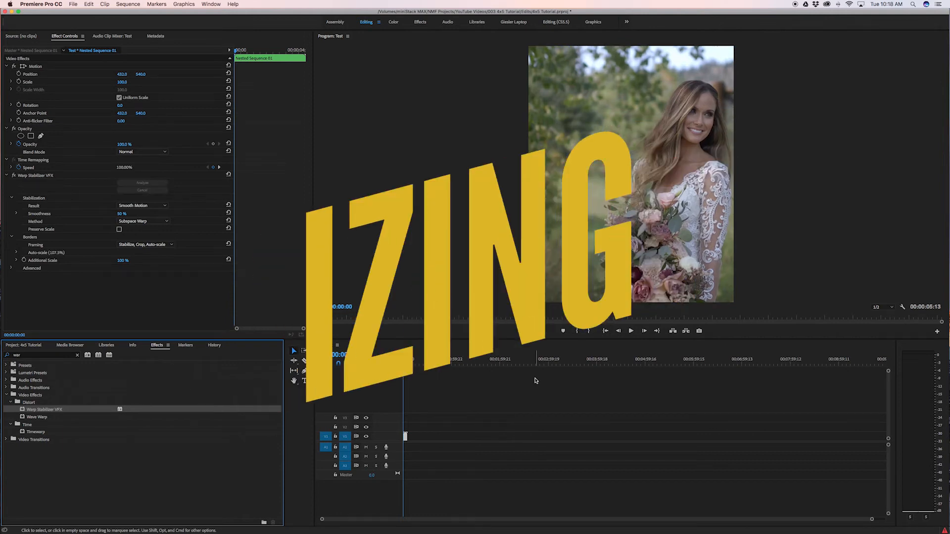
key(space)
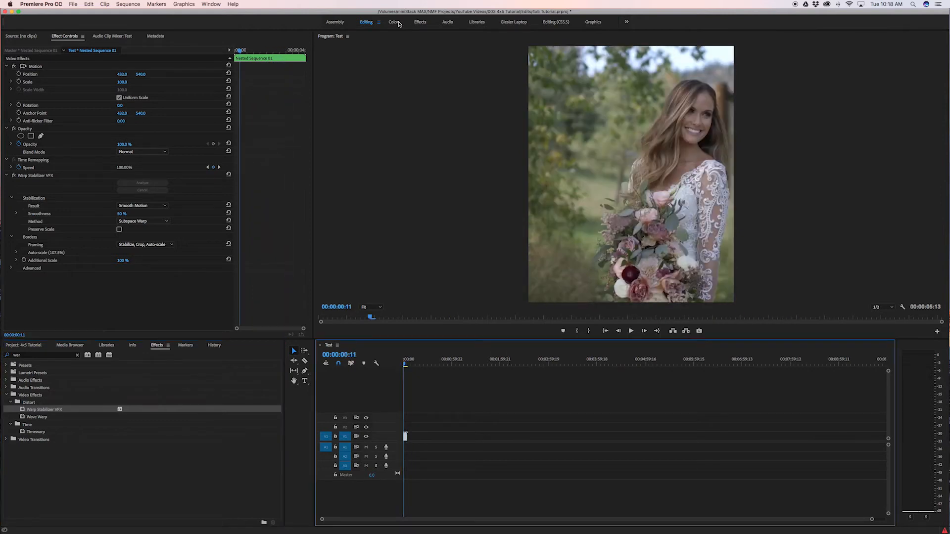
Load WIR Timbre 02 as the nested sequence's Input LUT in Lumetri Color's Basic Correction
click(394, 22)
click(841, 72)
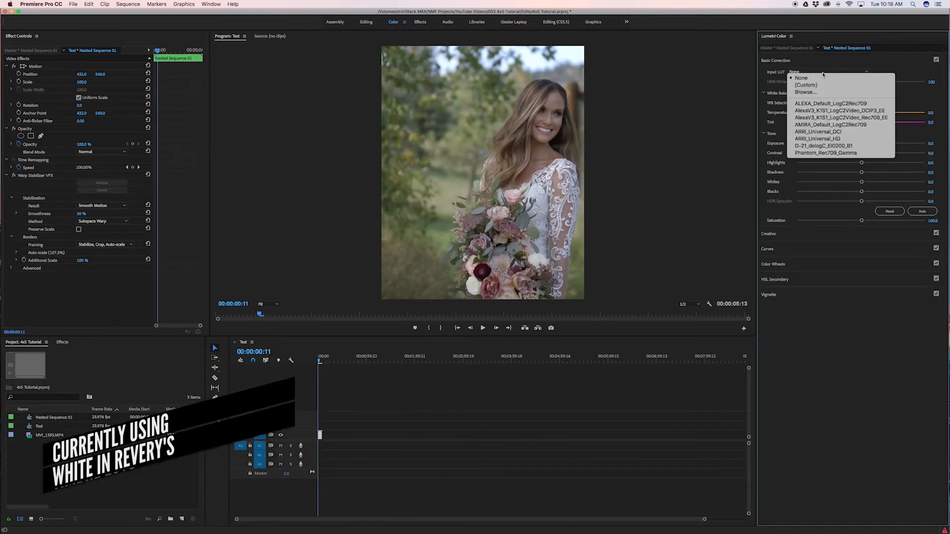
click(815, 94)
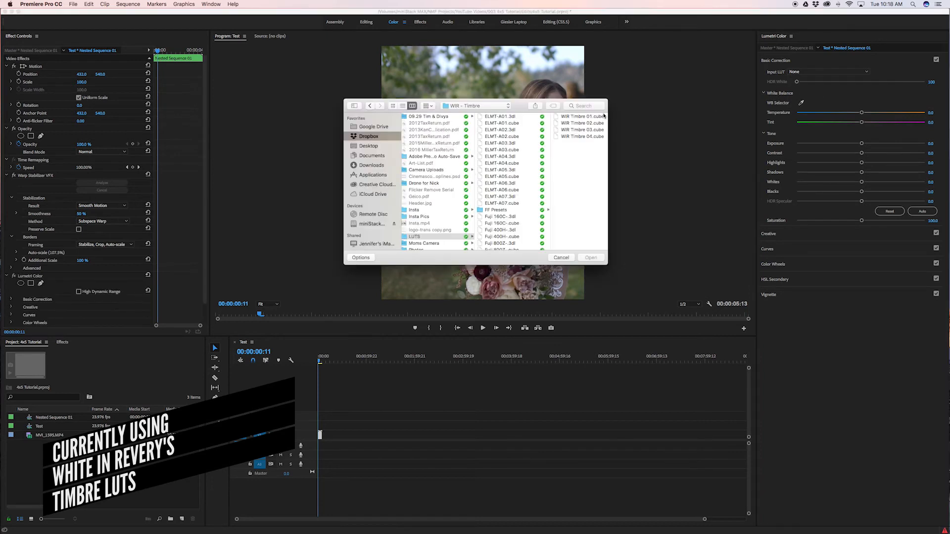
click(586, 123)
click(591, 258)
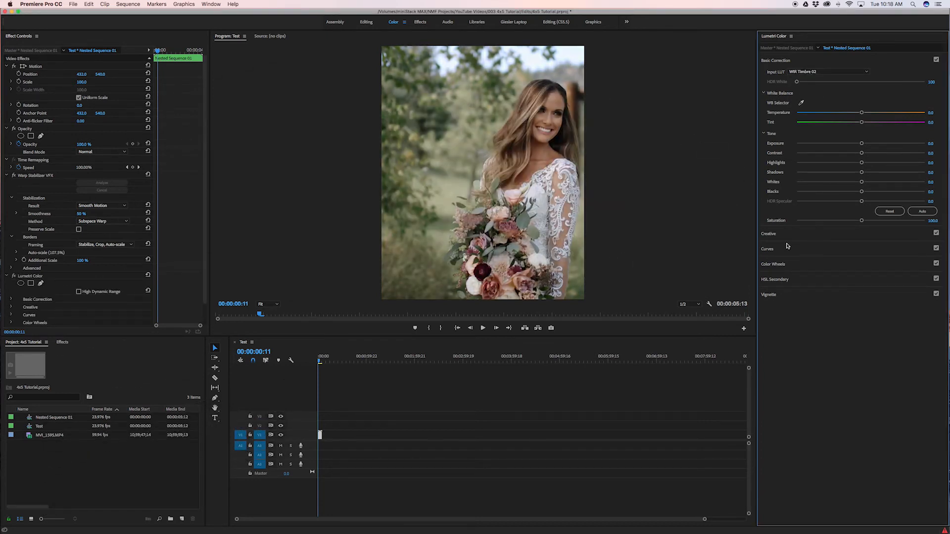
Set Sharpen to 15.0 in the nested sequence's Creative adjustments and deselect the clip
click(778, 236)
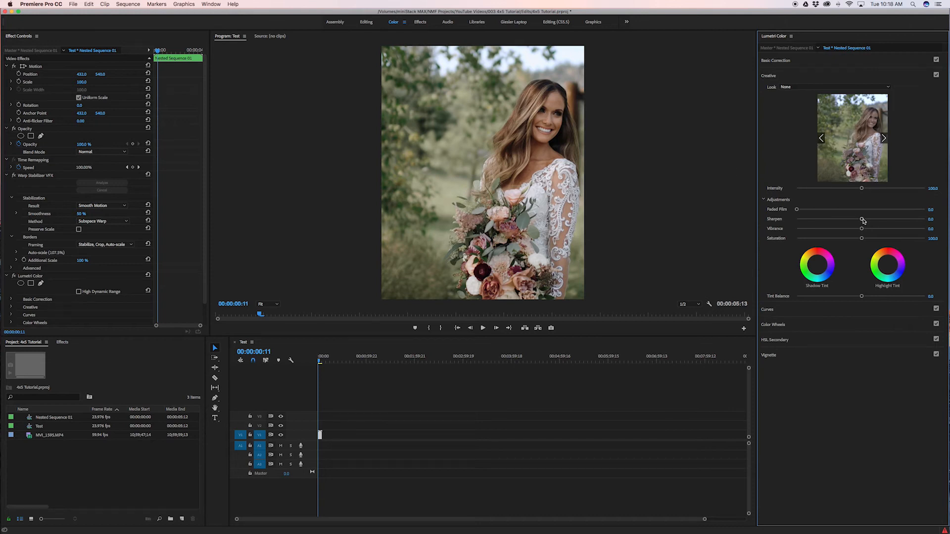
drag(863, 221, 869, 220)
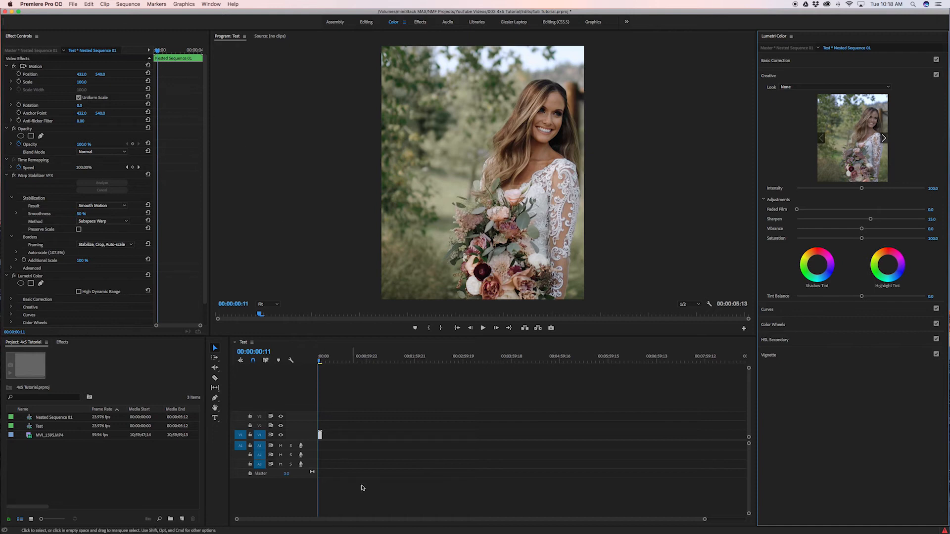
click(373, 391)
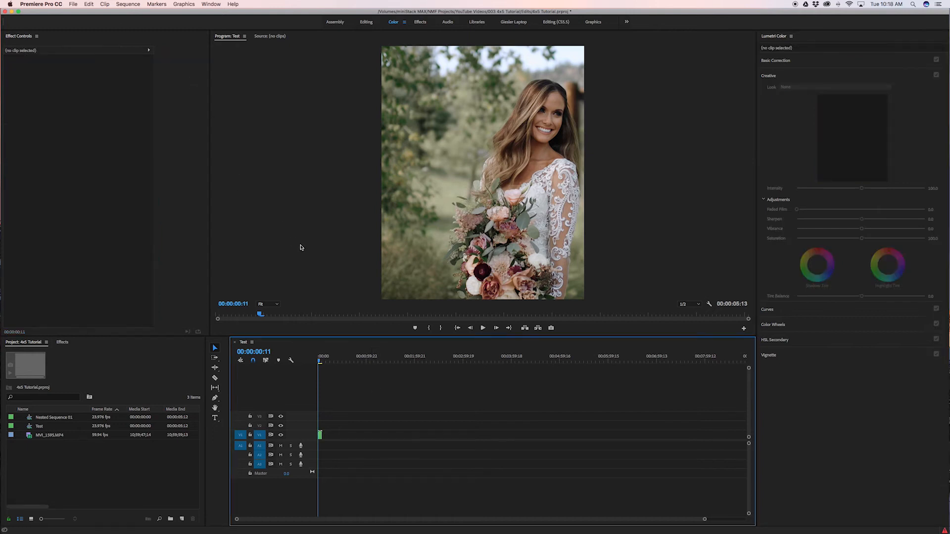
Export the sequence as H.264 to Test.mp4 in the Desktop's Tutorial folder with a target bitrate of 3 Mbps
click(74, 4)
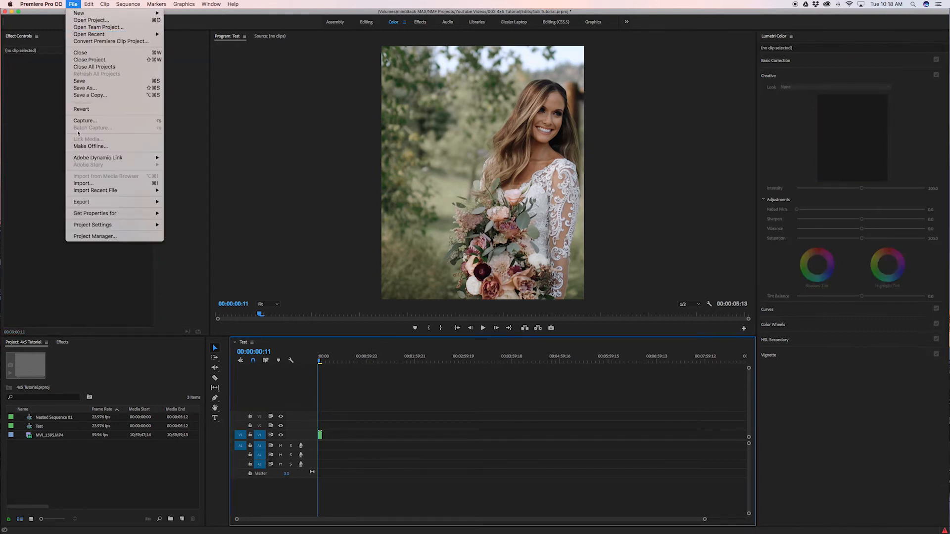
click(180, 202)
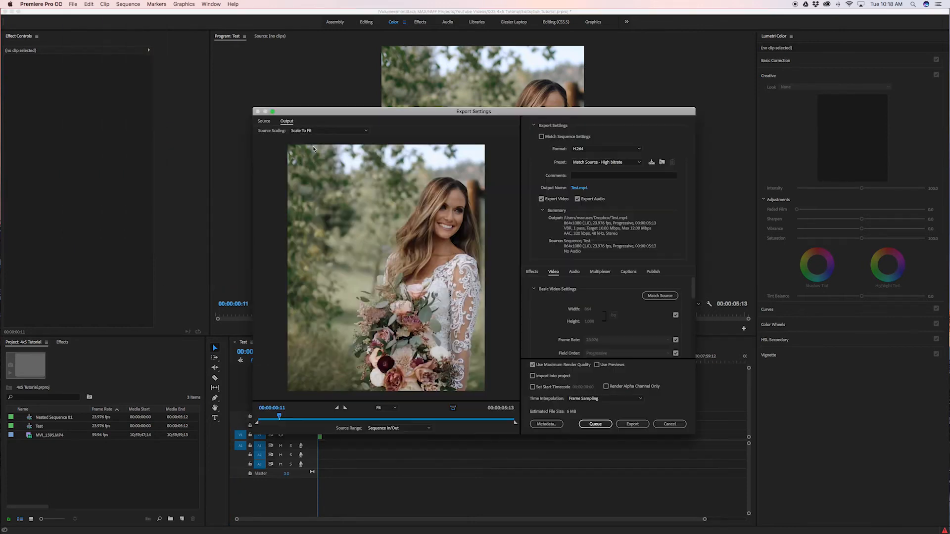
drag(693, 291, 691, 337)
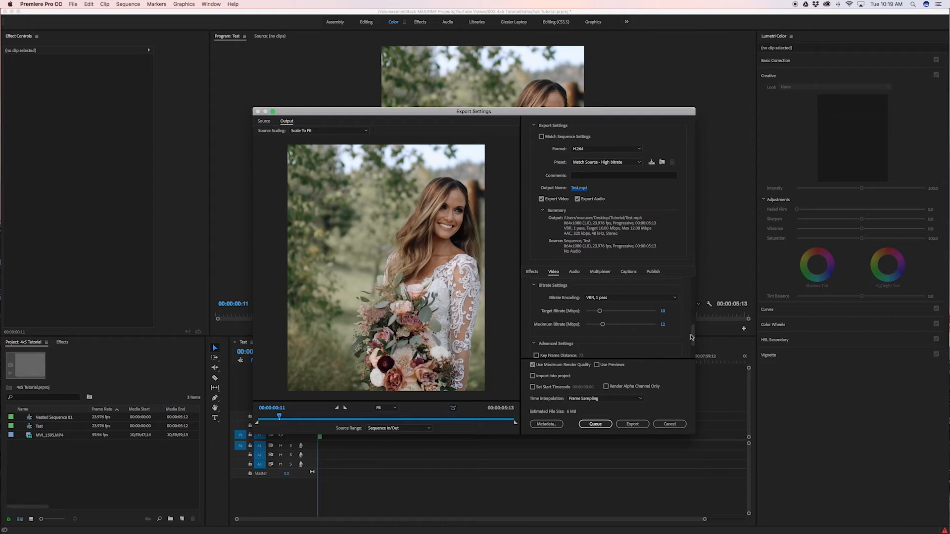
click(663, 311)
text(3)
key(Tab)
click(677, 314)
click(632, 425)
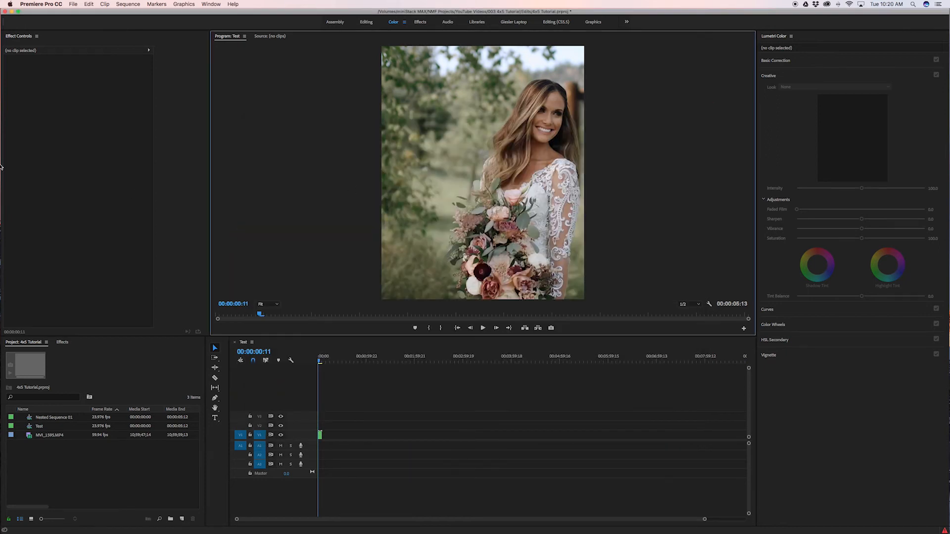
Switch to Finder and share the exported Test.mp4 with the iPhone over AirDrop
click(10, 109)
click(776, 132)
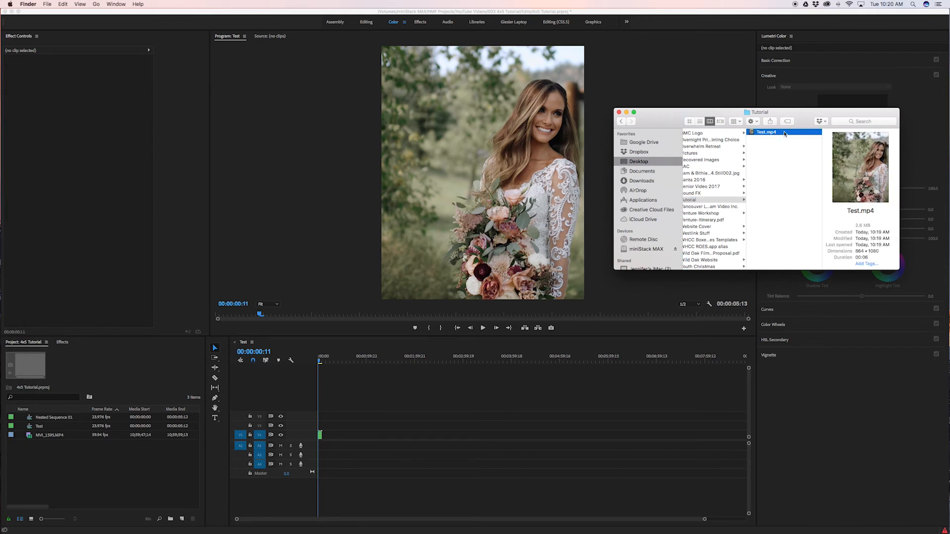
right_click(777, 132)
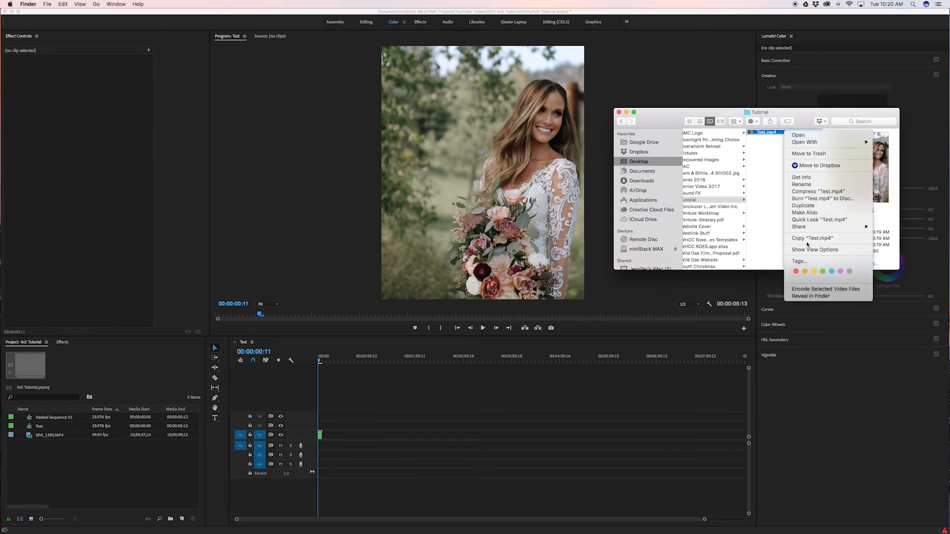
mouse_move(812, 228)
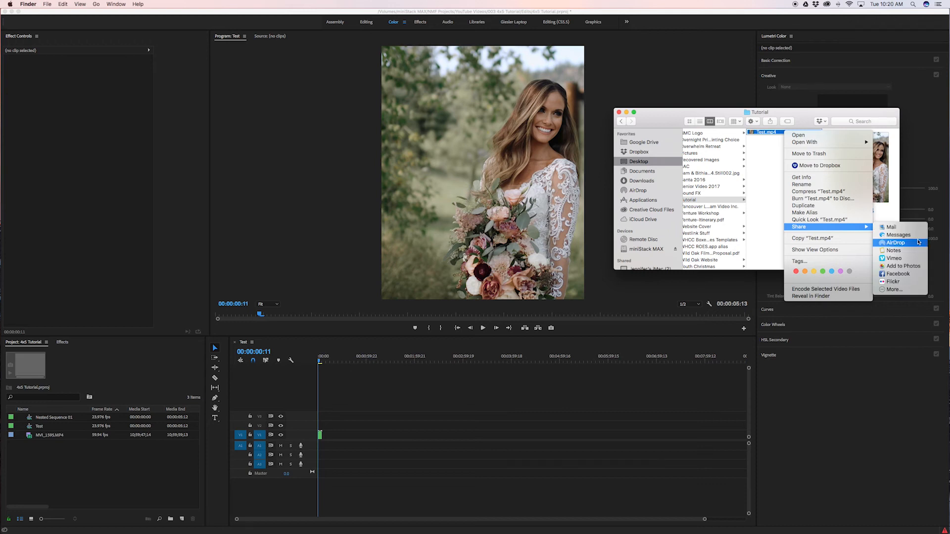
click(918, 242)
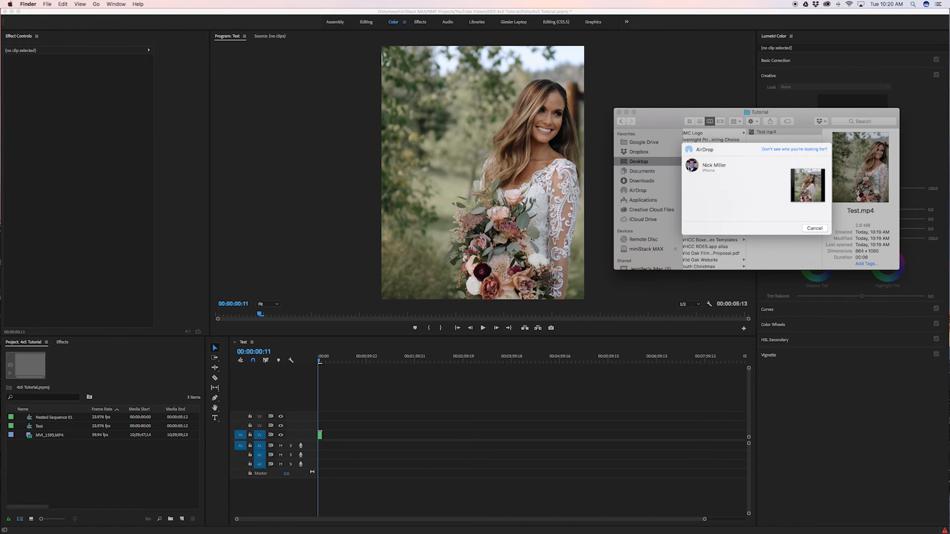
click(692, 167)
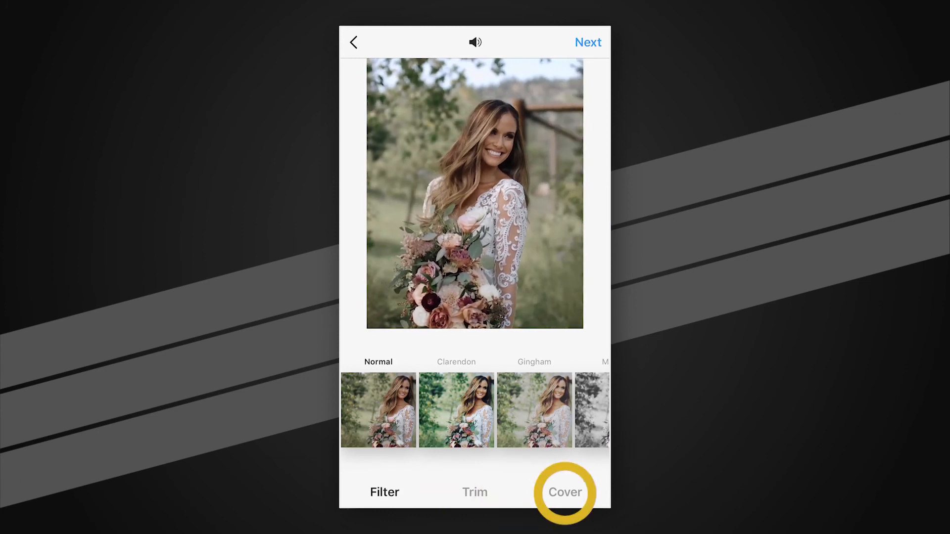
Choose a frame slightly past the middle of the video as the cover of the Instagram post
click(566, 492)
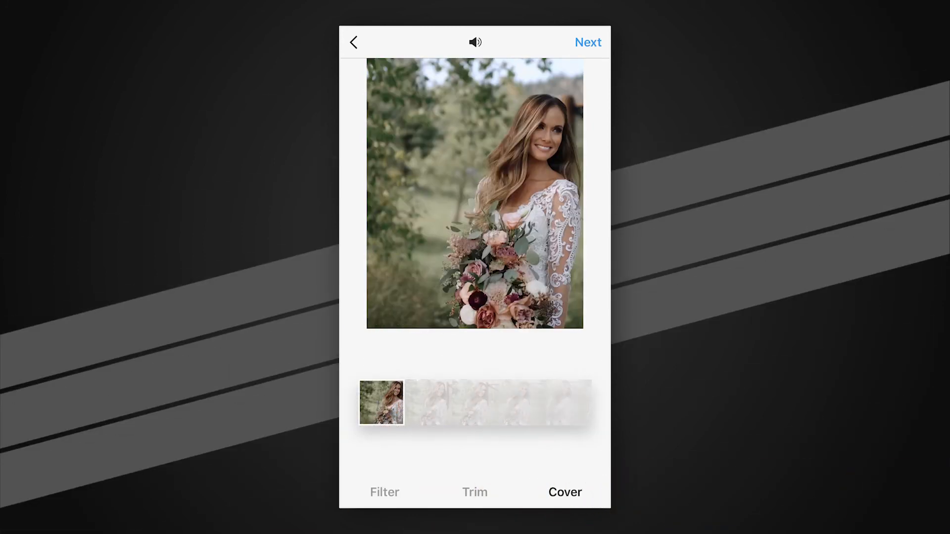
drag(382, 403, 460, 403)
drag(568, 403, 498, 403)
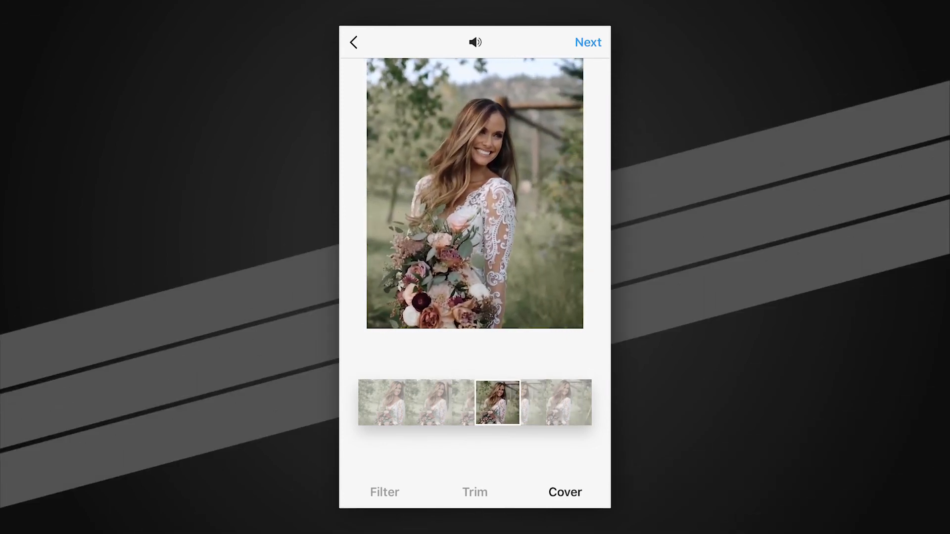